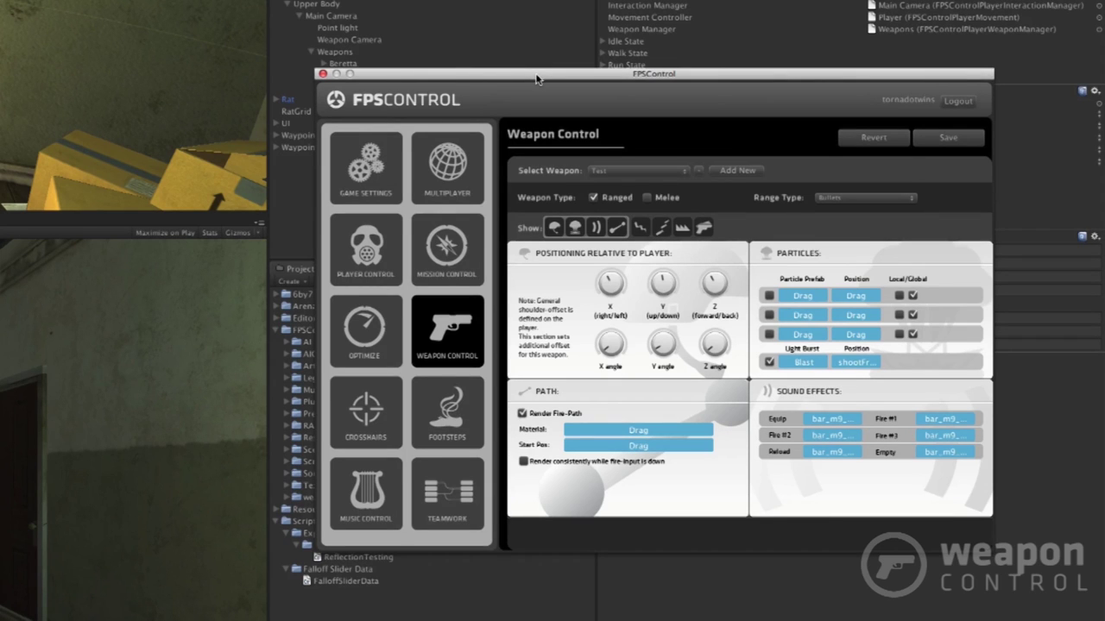
Move the FPSControl window clear of the game view and start play mode
left_click_drag(536, 79, 536, 75)
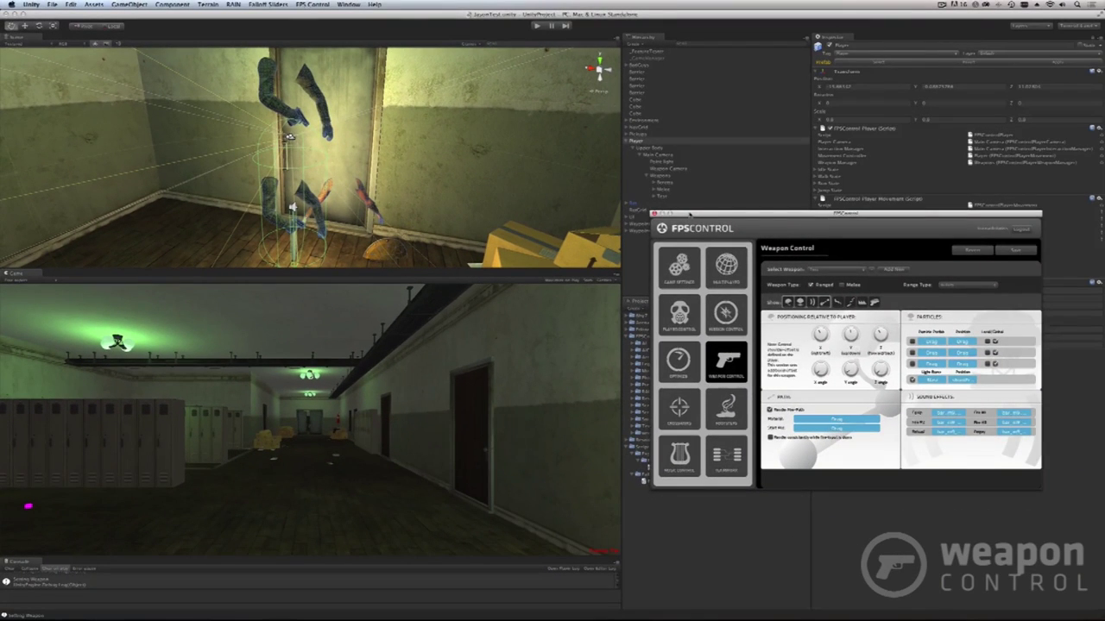
left_click_drag(690, 214, 670, 204)
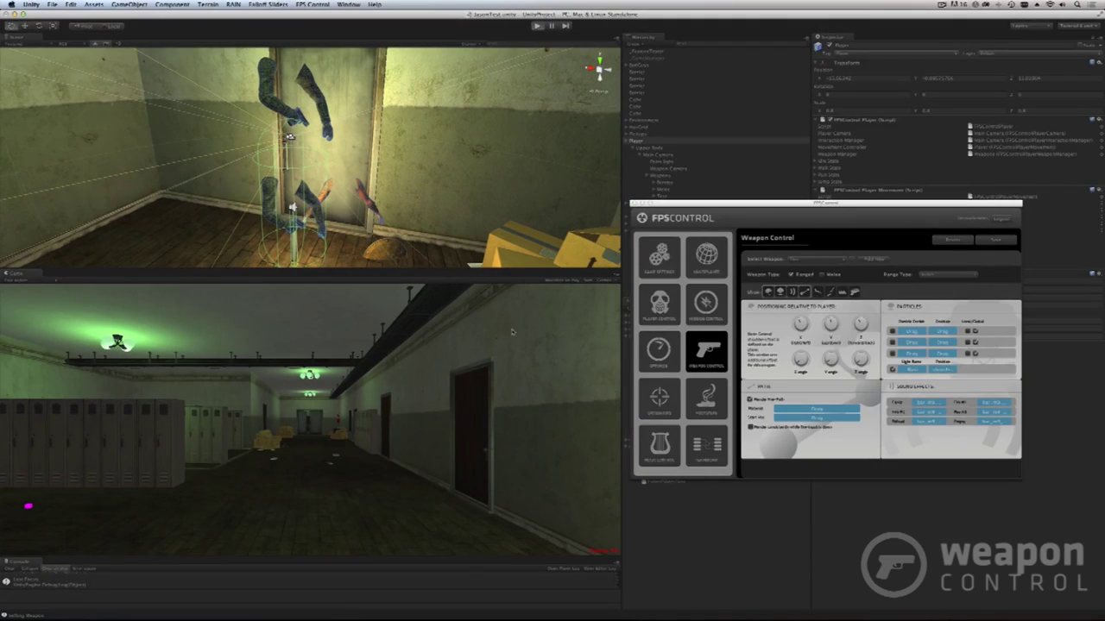
key("super+p")
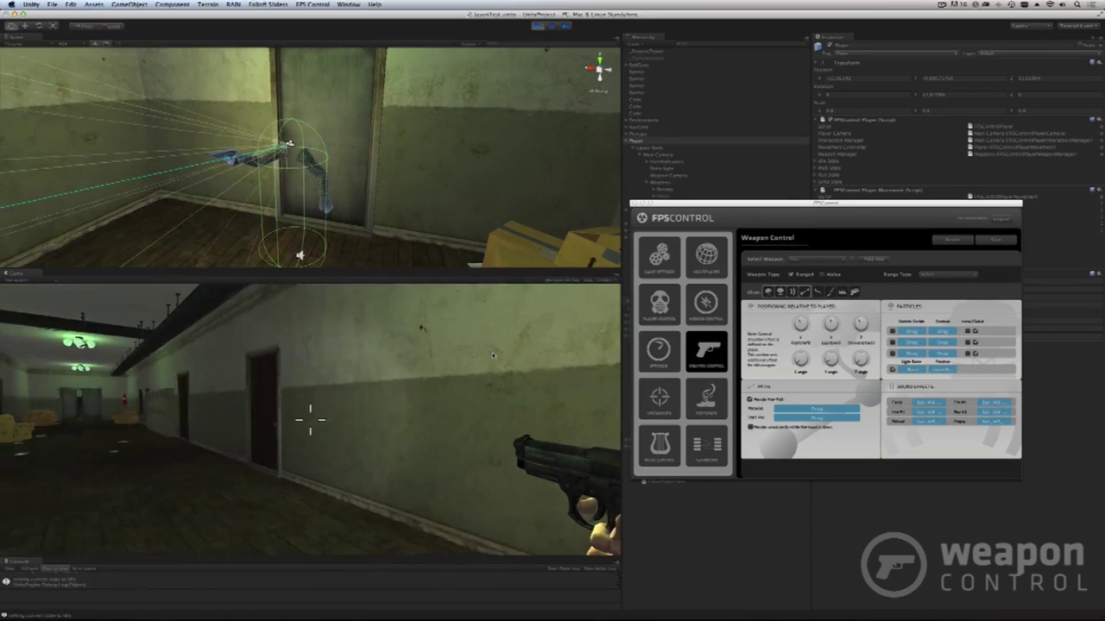
Test swapping to the second weapon and back to the pistol in the running game, toggling the flashlight
key("2")
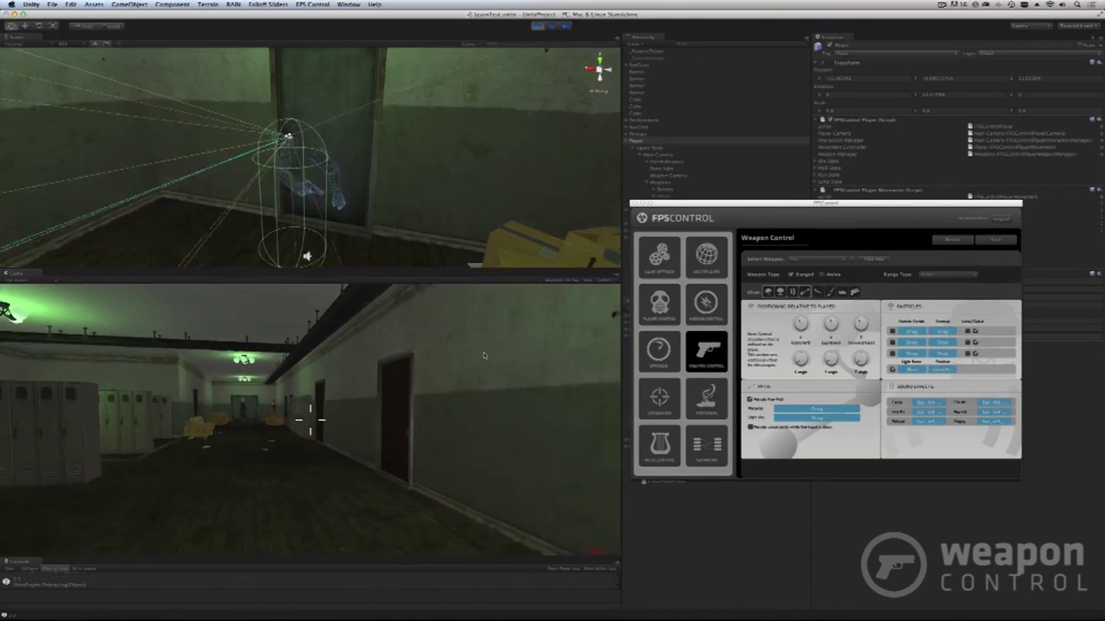
key("1")
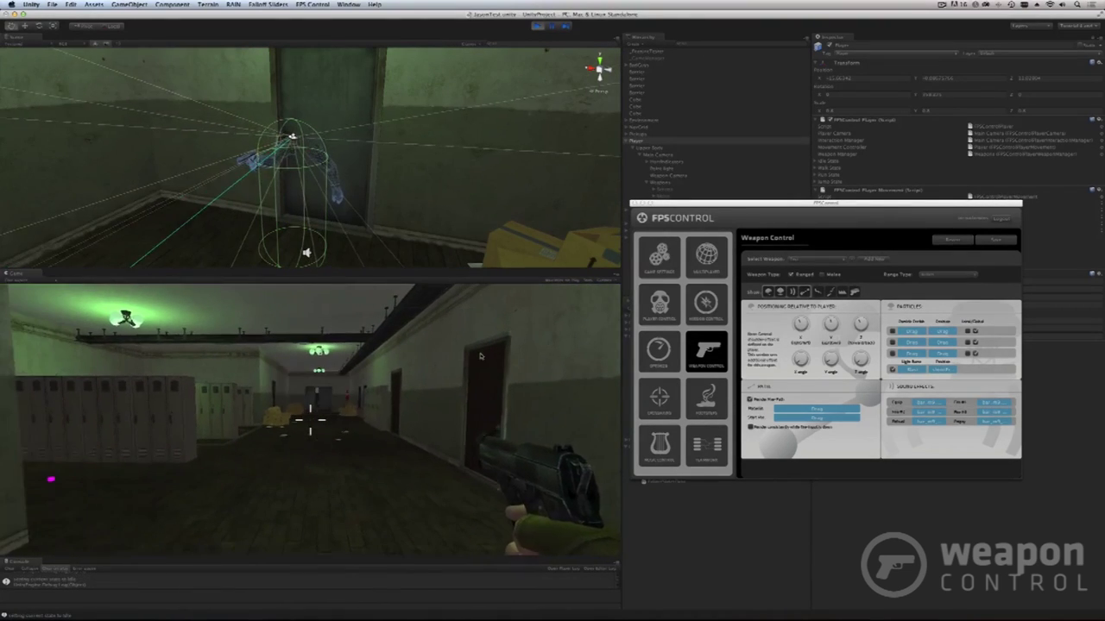
key("f")
key("f")
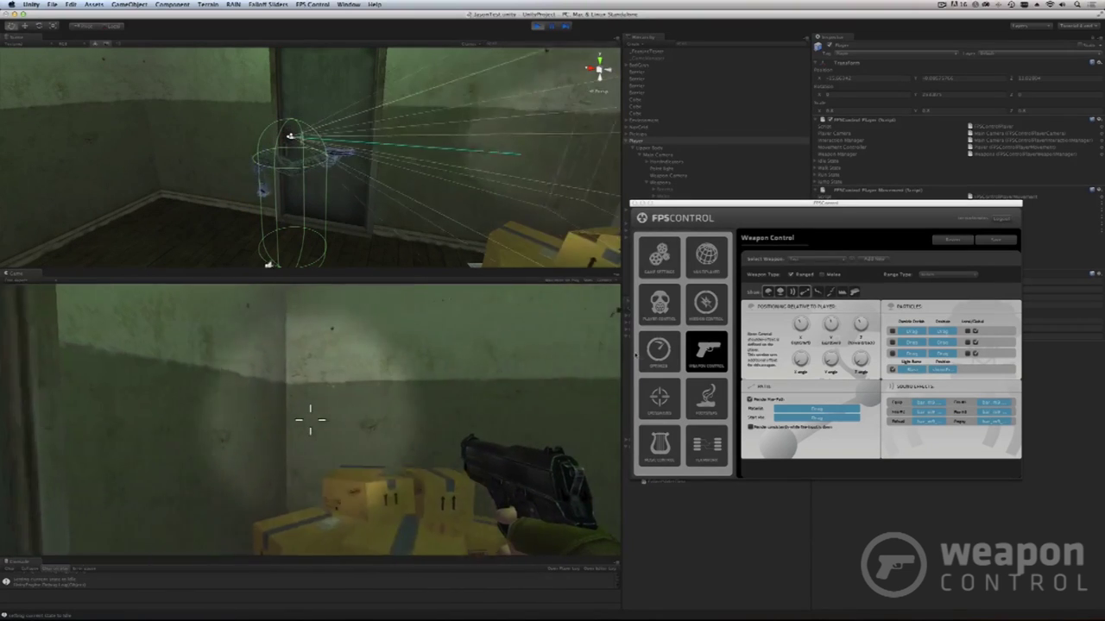
left_click(720, 356)
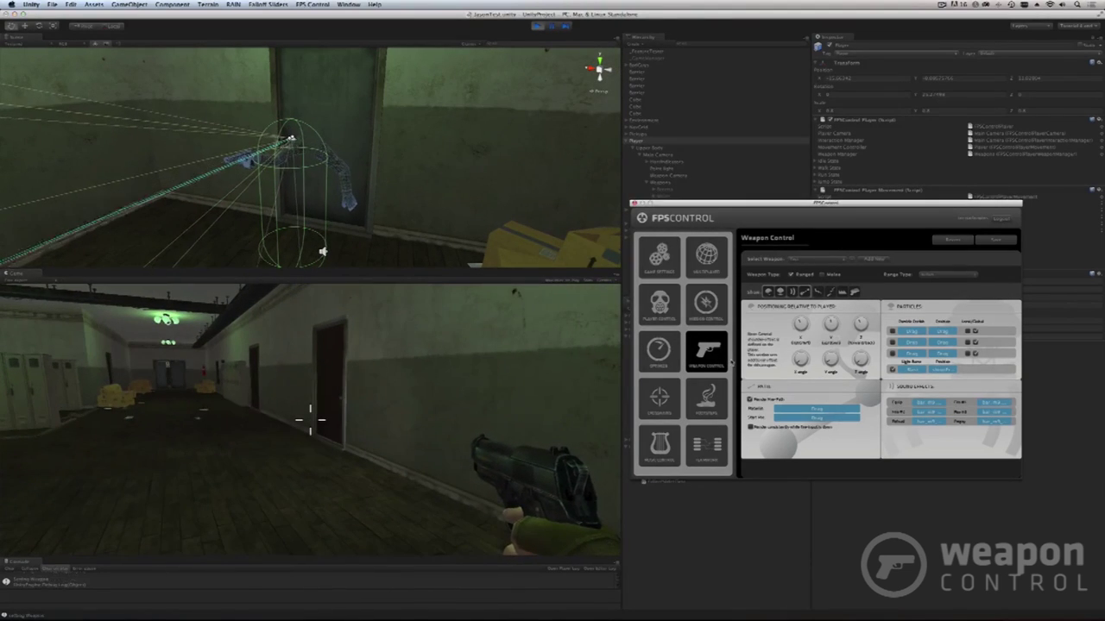
Adjust the pistol's X offset relative to the player to bring it closer to the crosshair, and check it in the running game
left_click_drag(766, 206, 769, 202)
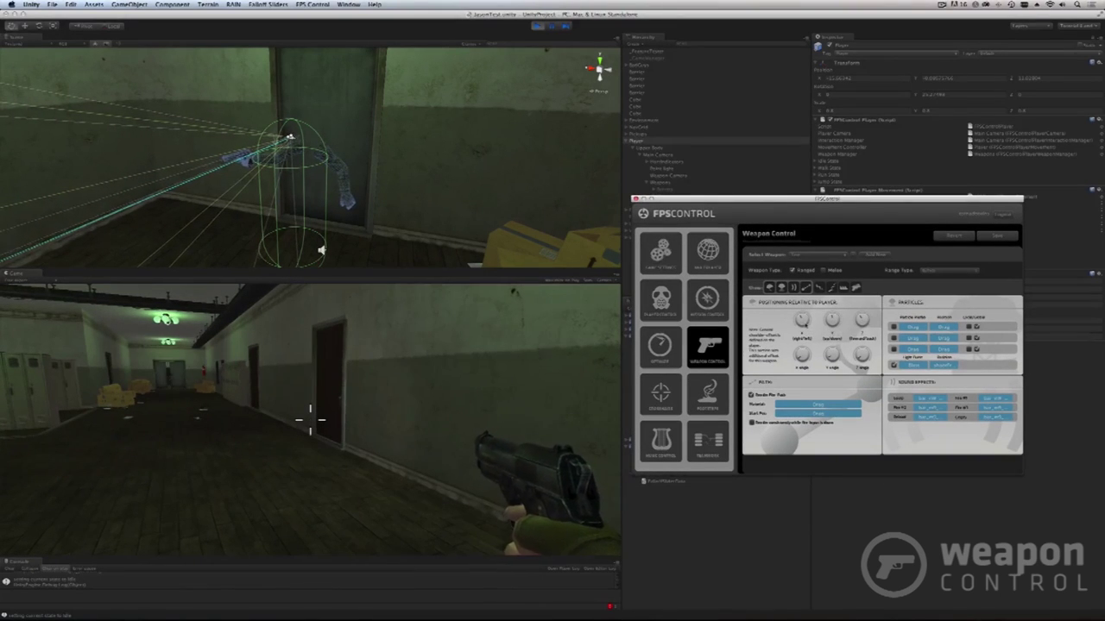
left_click_drag(864, 318, 866, 312)
left_click_drag(799, 323, 832, 321)
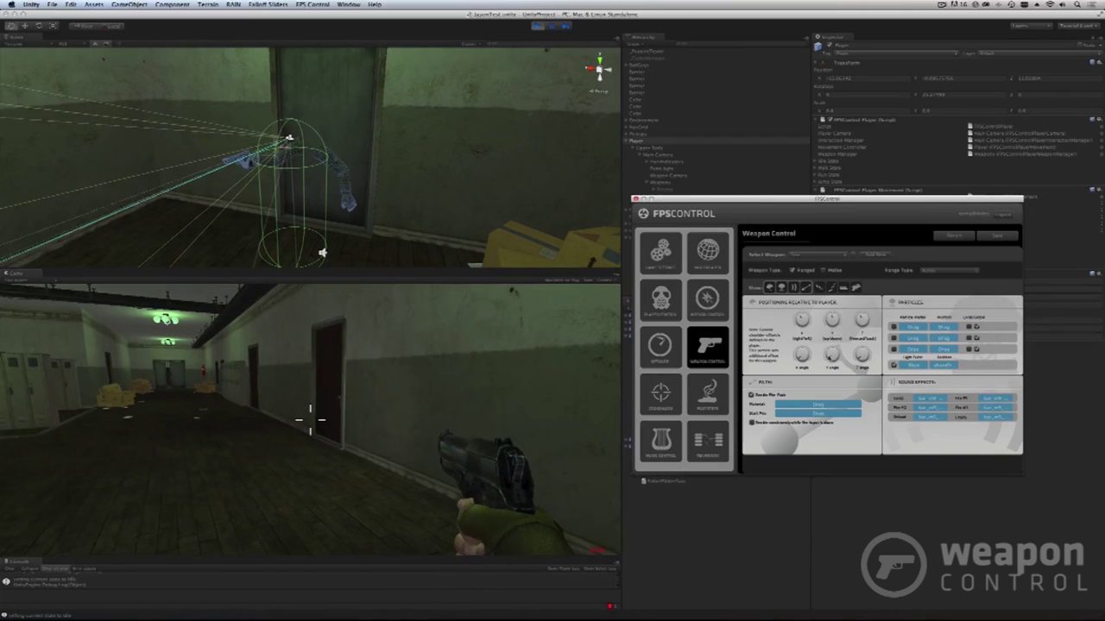
left_click_drag(831, 355, 831, 364)
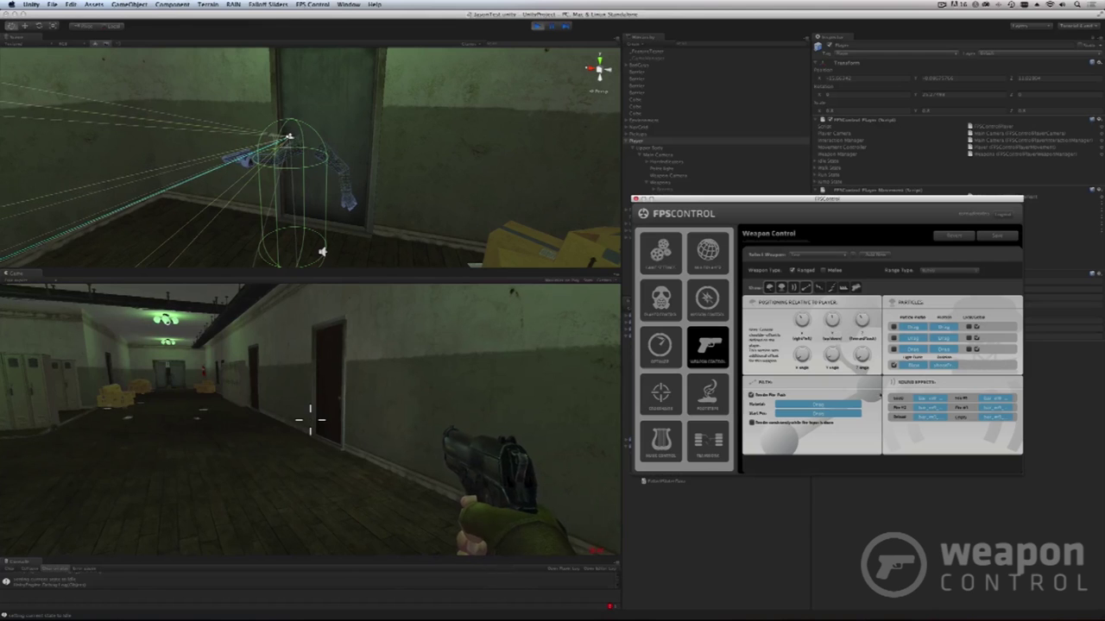
left_click(520, 411)
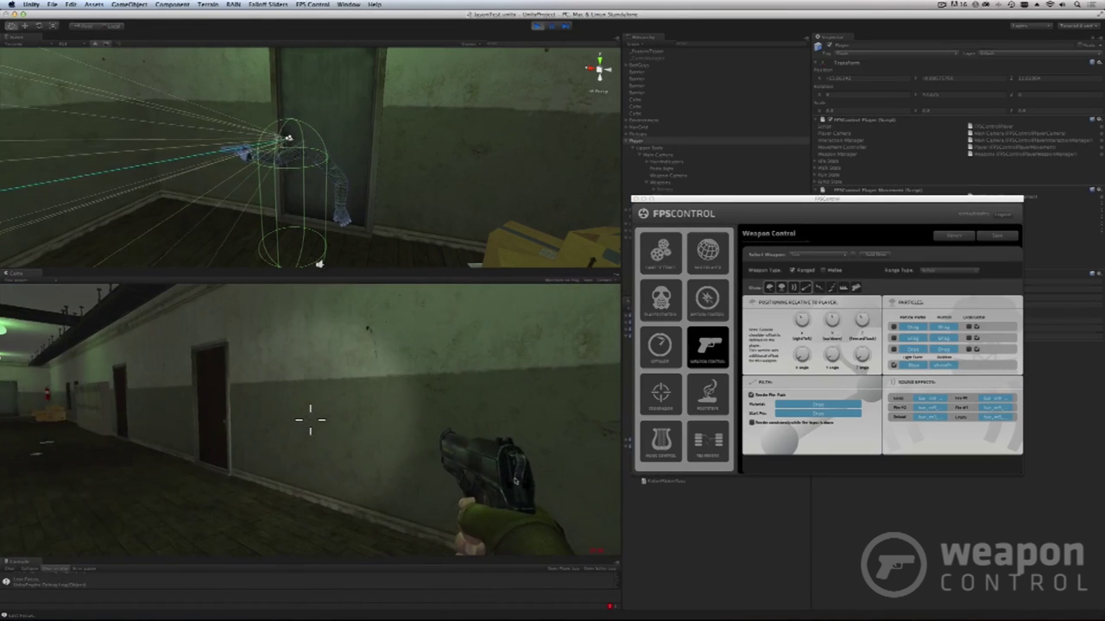
key("a")
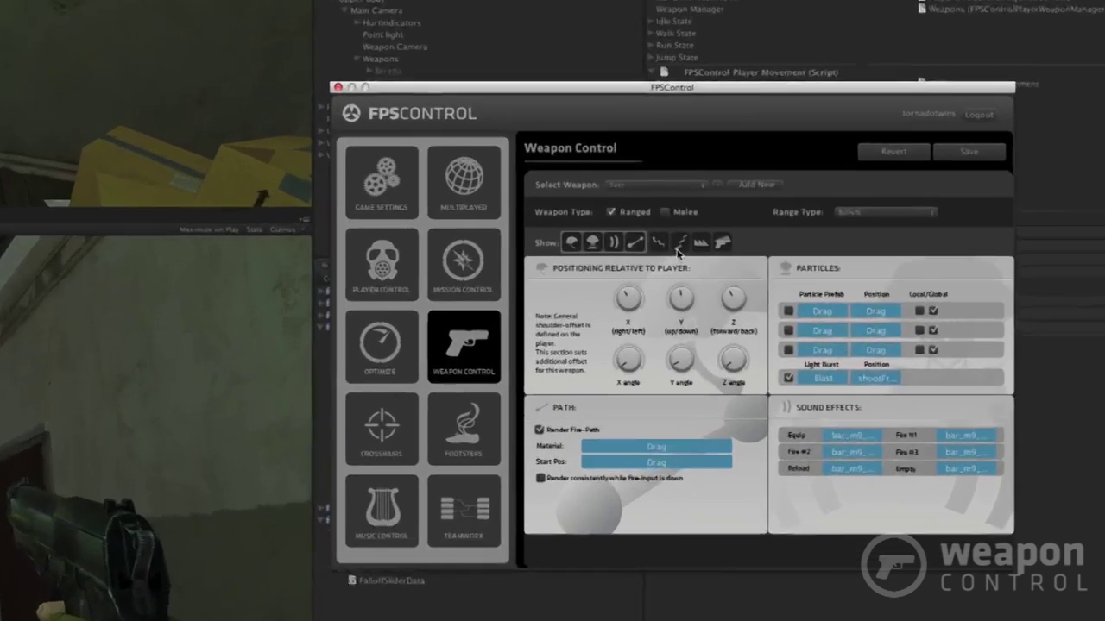
Show the damage, ammo, firing and animation settings, and try a Damage of about 80 and a different Disperse Radius
left_click(832, 288)
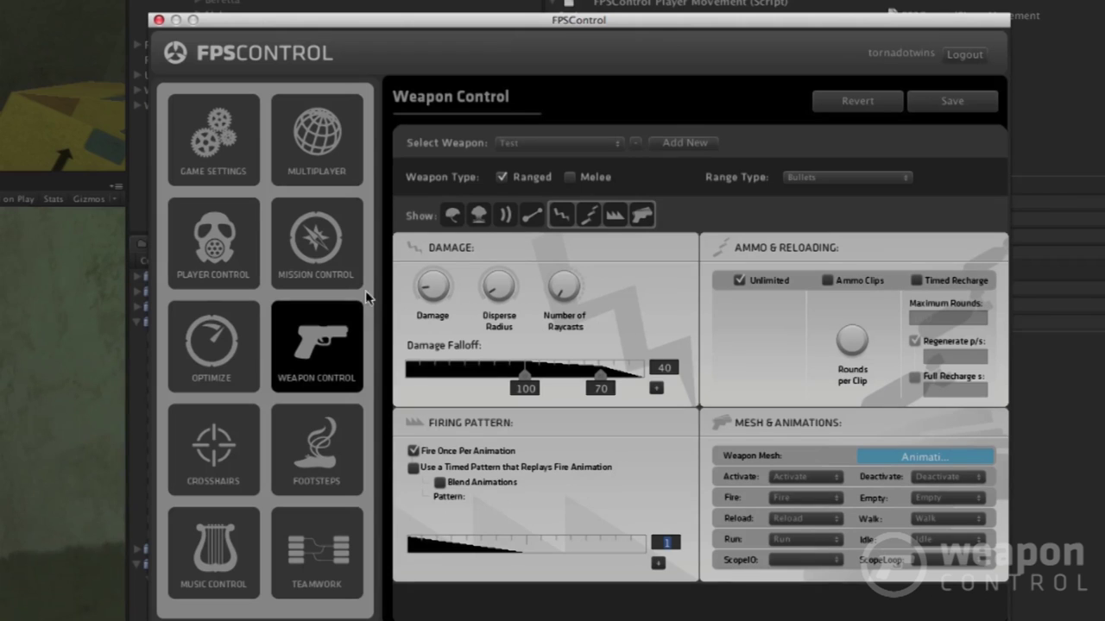
left_click_drag(435, 289, 429, 321)
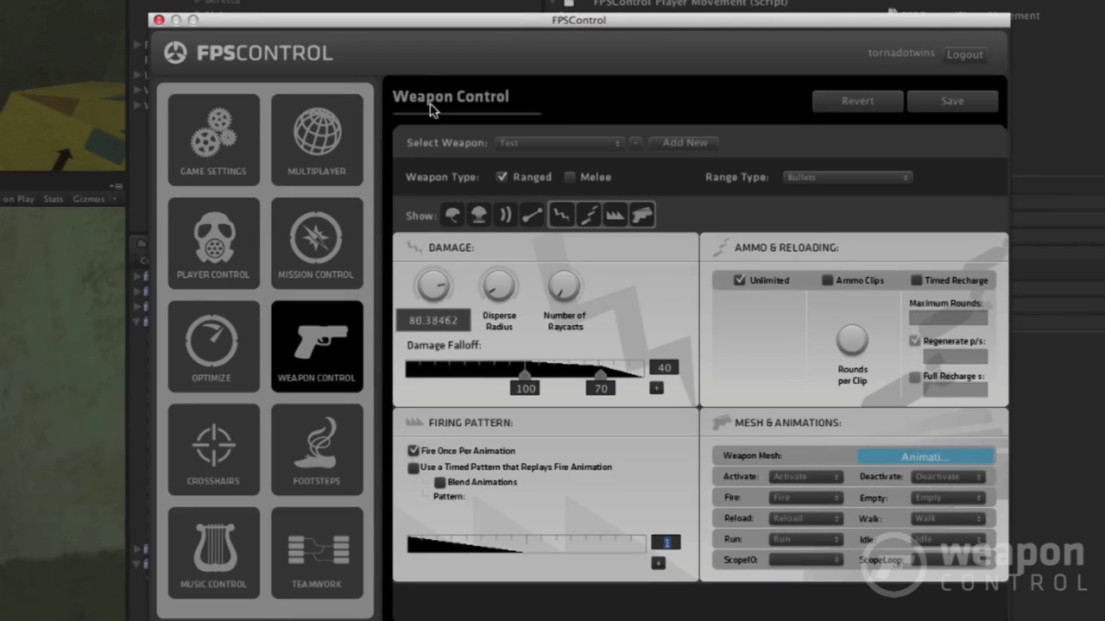
left_click_drag(430, 105, 433, 228)
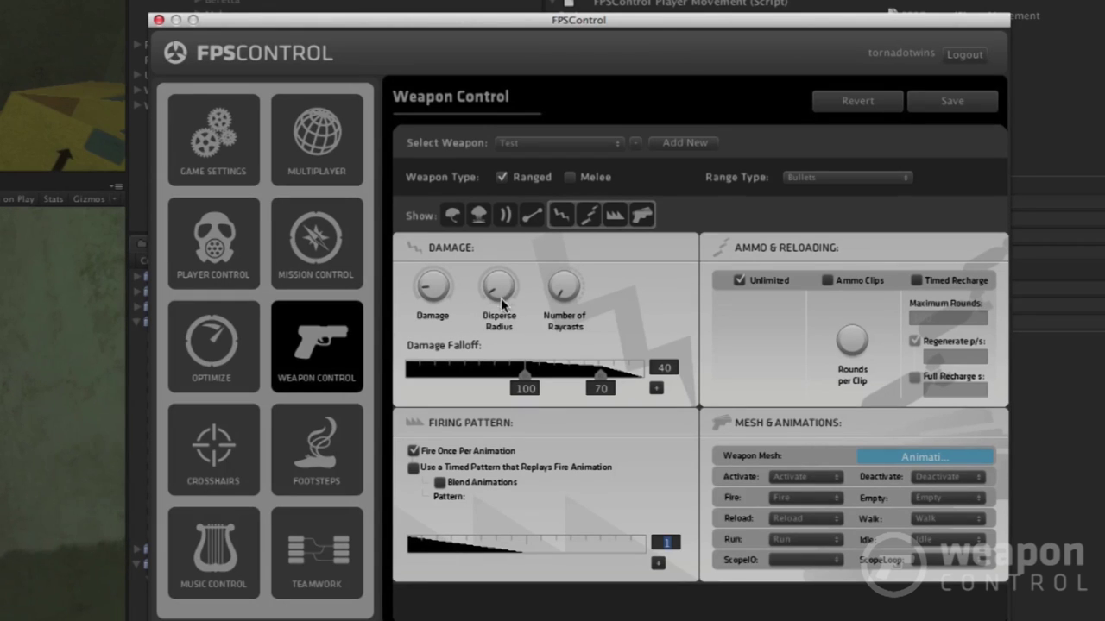
mouse_move(501, 293)
left_mouse_down()
mouse_move(501, 259)
mouse_move(495, 314)
left_mouse_up()
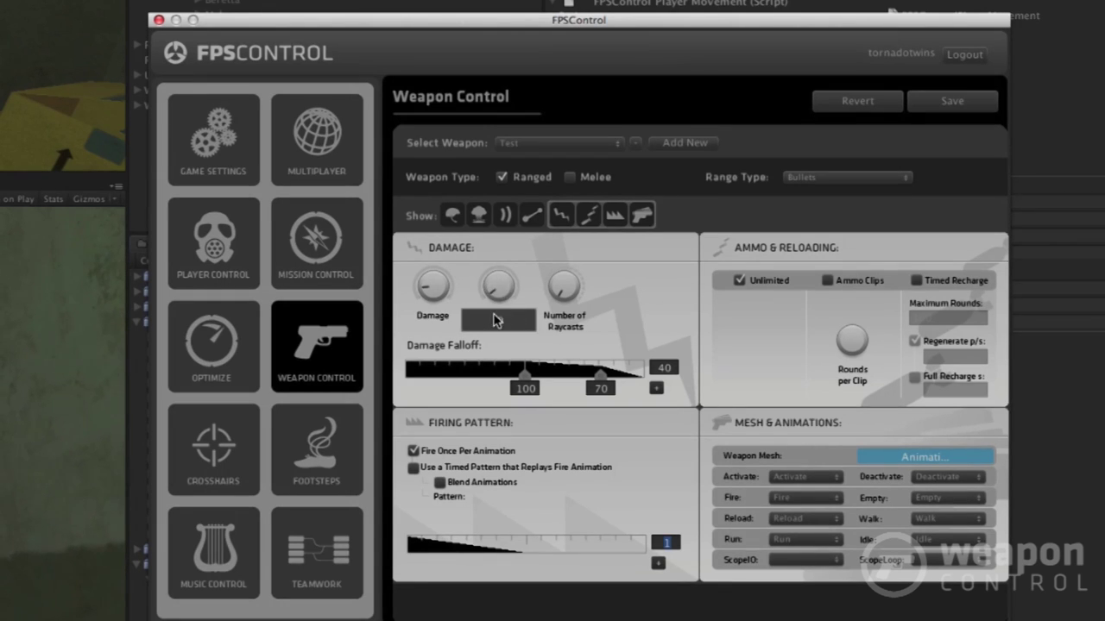
left_click_drag(503, 276, 574, 272)
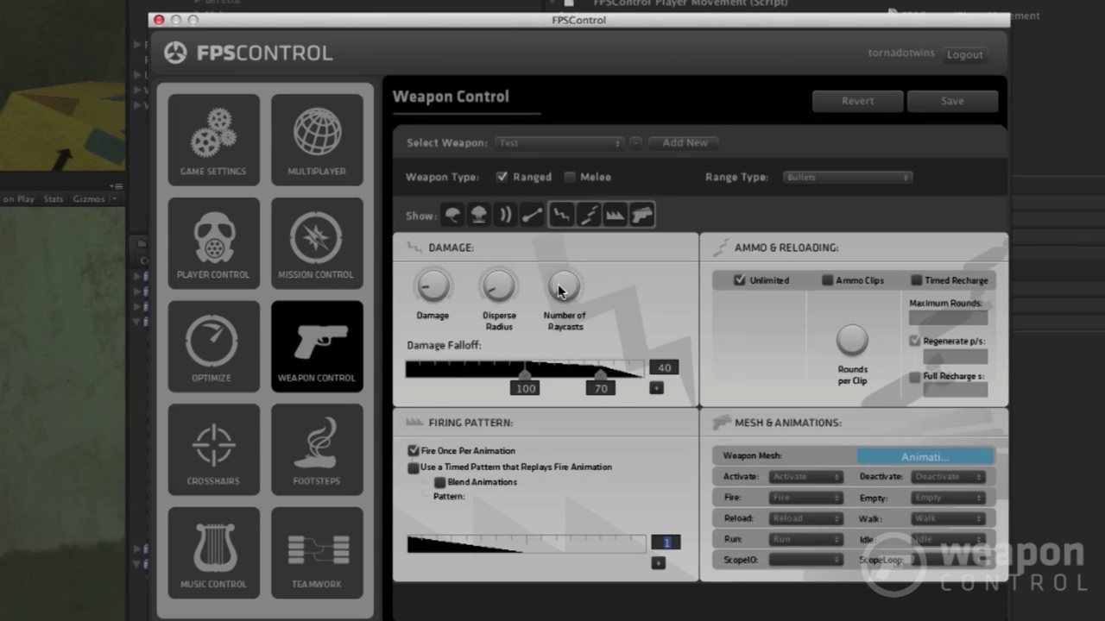
Set the weapon's Number of Raycasts to 1
left_click_drag(558, 291, 564, 297)
left_click_drag(578, 177, 583, 141)
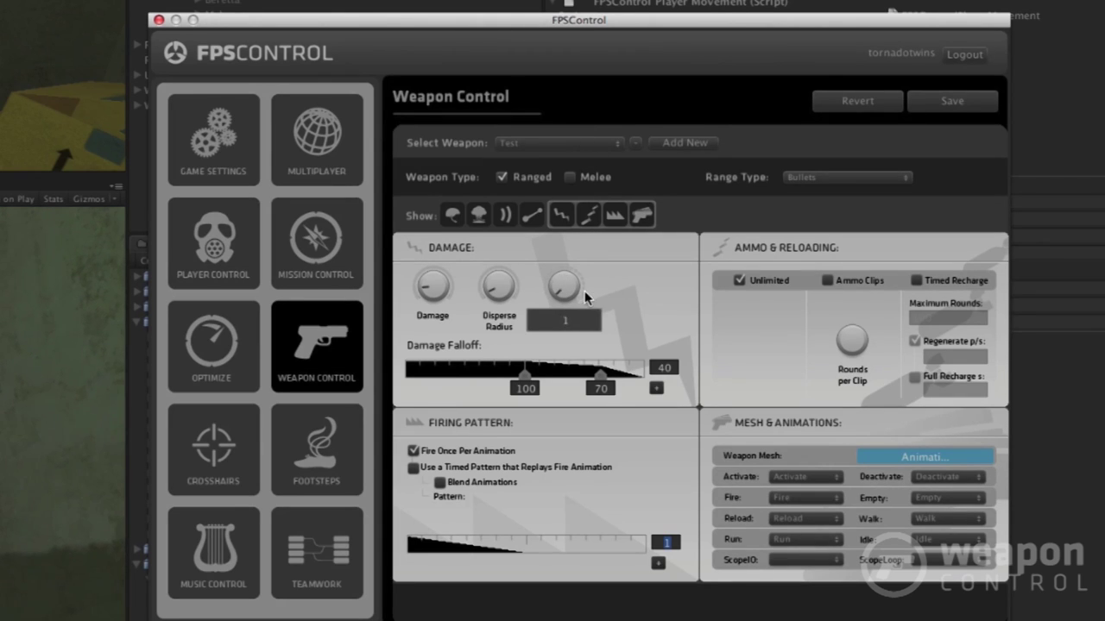
left_click_drag(584, 291, 584, 294)
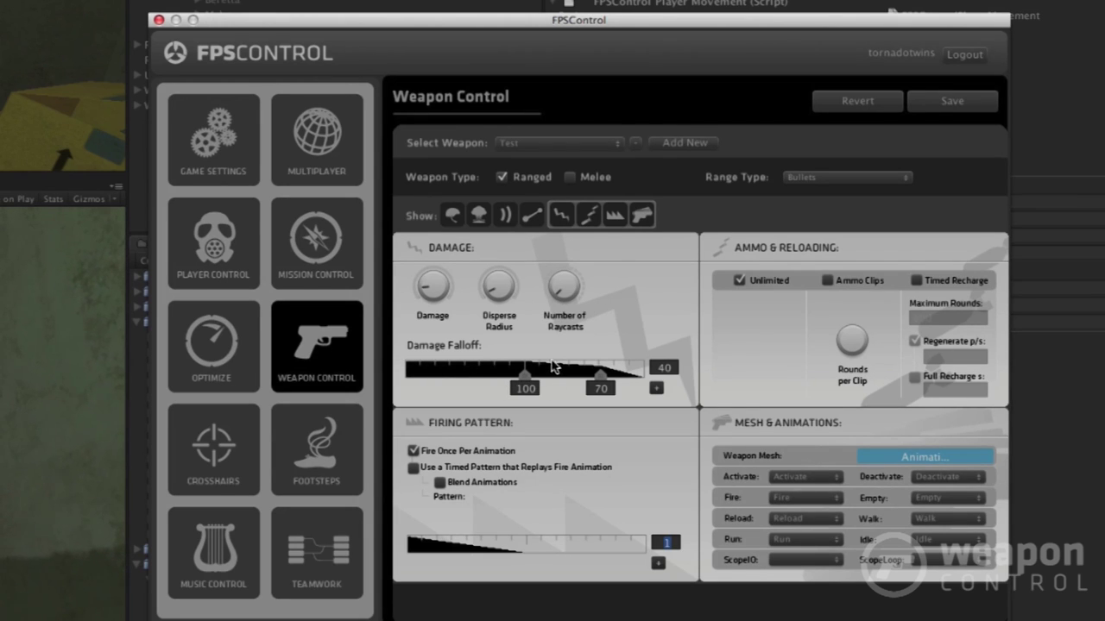
Clear the Damage Falloff points and rebuild the curve with a point of 100 at mid-range and one of 70 farther out
right_click(525, 376)
left_click(600, 383)
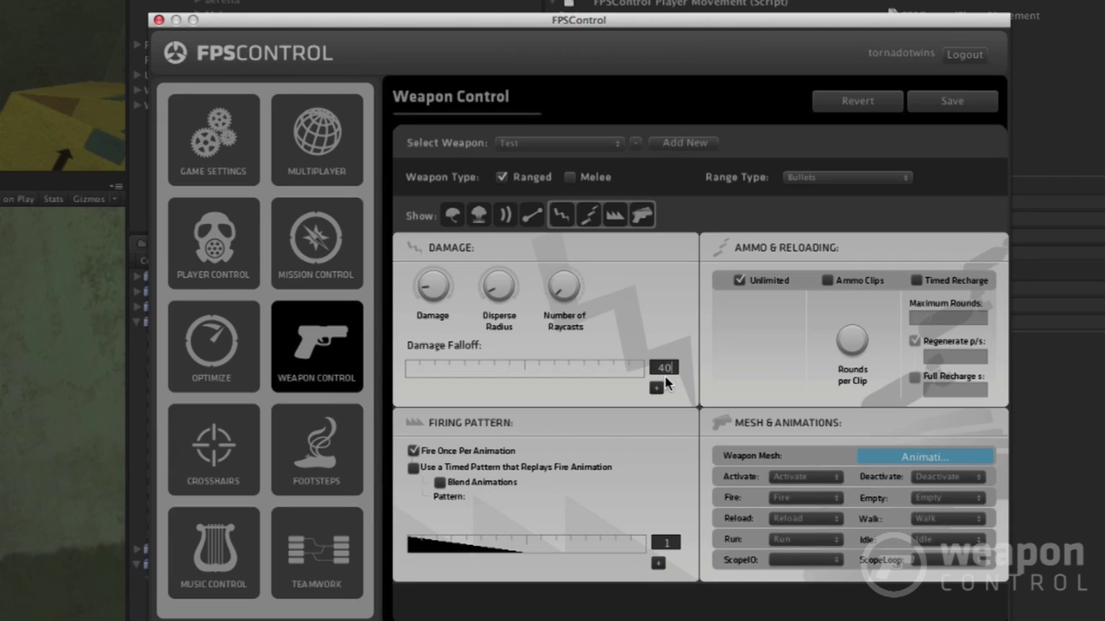
left_click(656, 389)
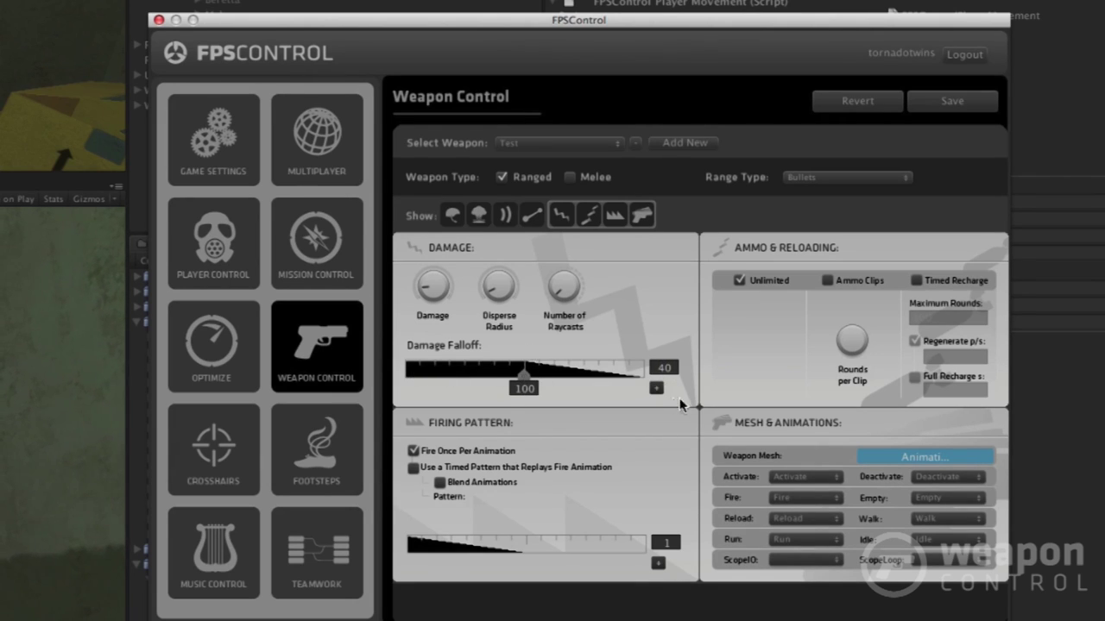
mouse_move(523, 376)
left_mouse_down()
mouse_move(591, 375)
mouse_move(582, 376)
left_mouse_up()
left_click(573, 388)
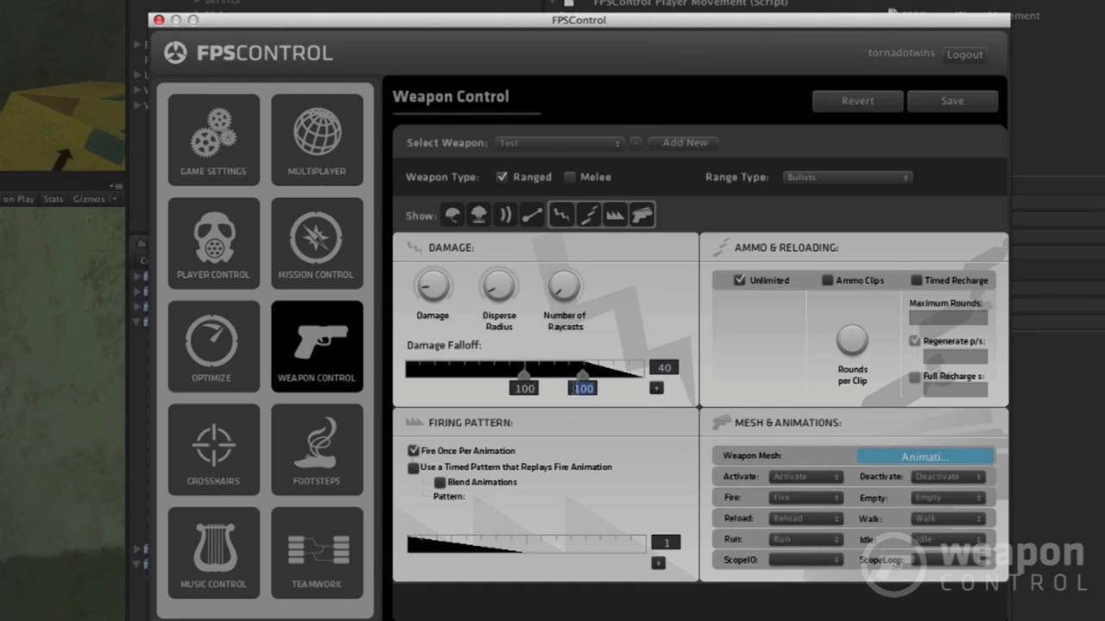
type("70")
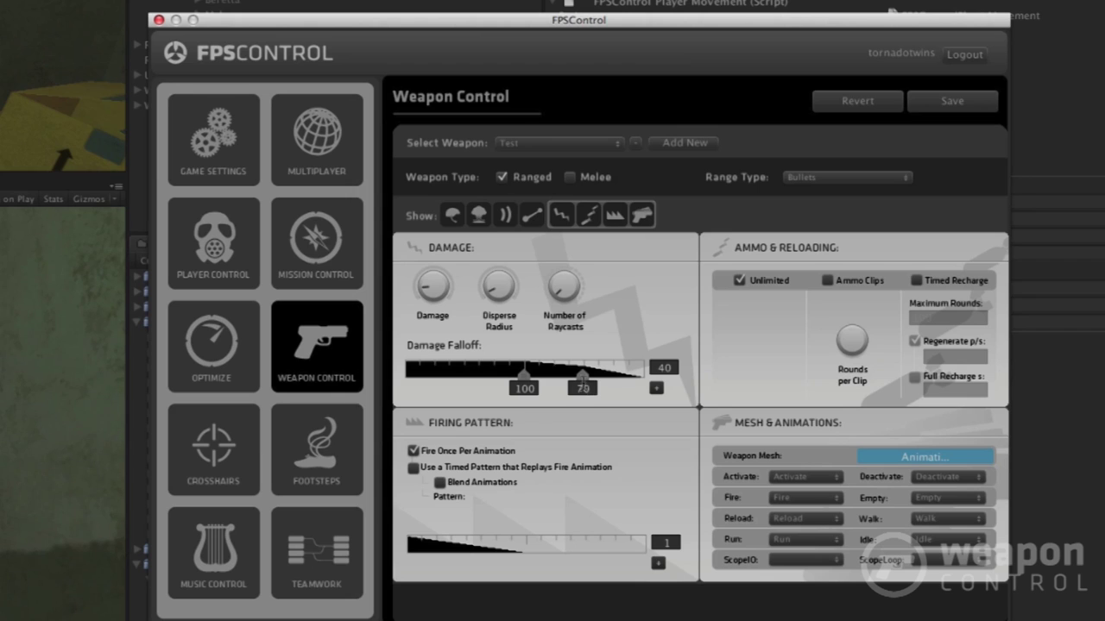
mouse_move(584, 383)
left_mouse_down()
mouse_move(456, 383)
mouse_move(618, 387)
mouse_move(597, 380)
left_mouse_up()
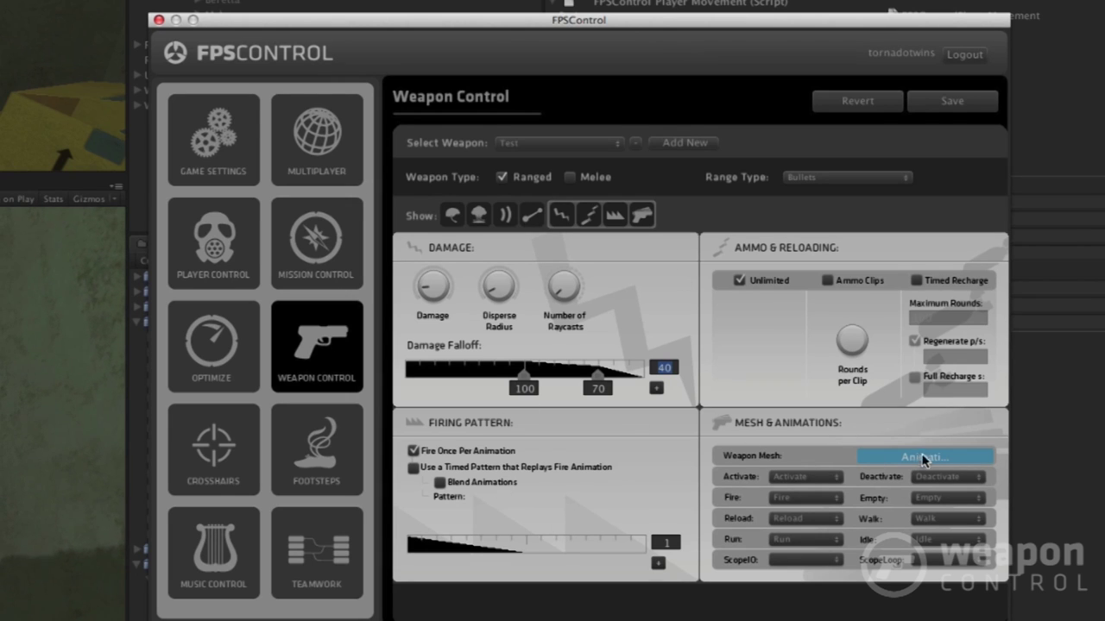
Review the animation options for the Activate state, keeping Activate, and test the pistol in the running game
left_click(808, 484)
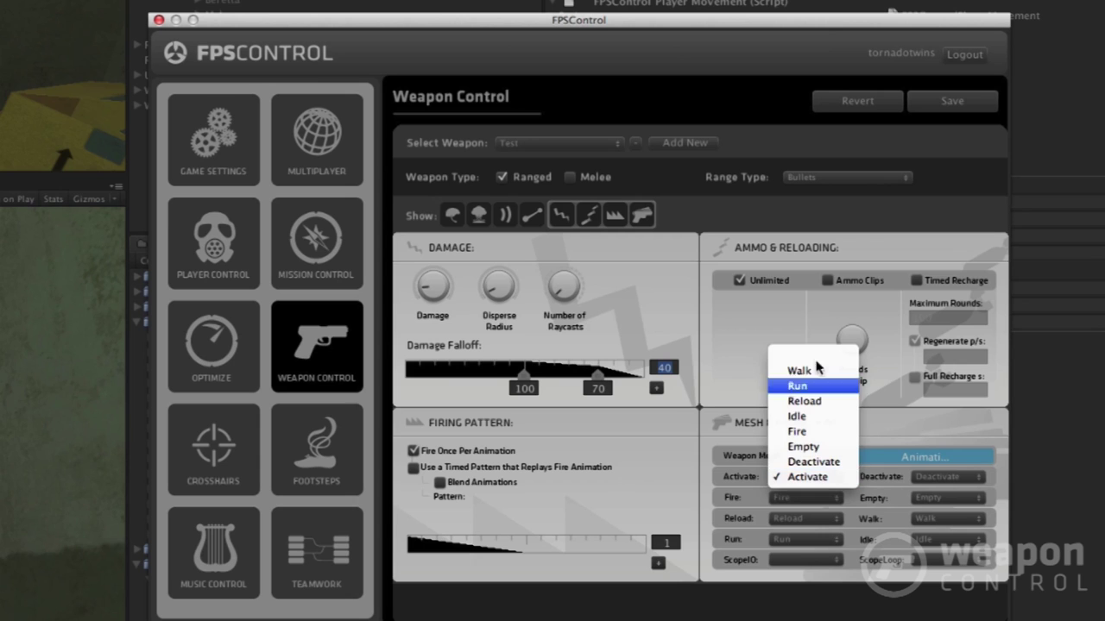
left_click(781, 475)
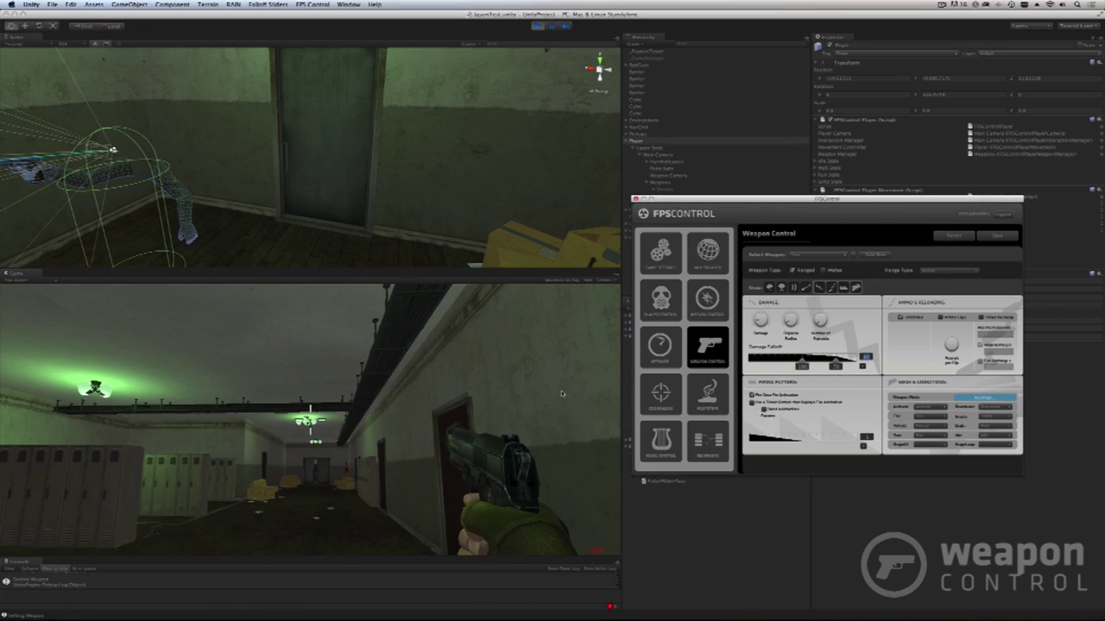
left_click(536, 394)
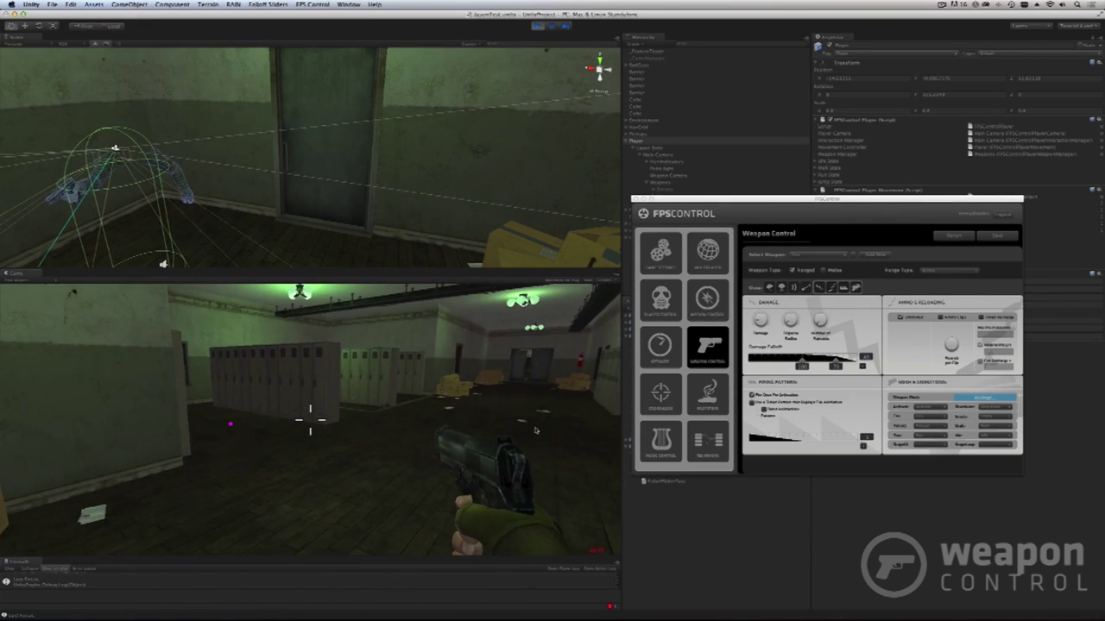
key("a")
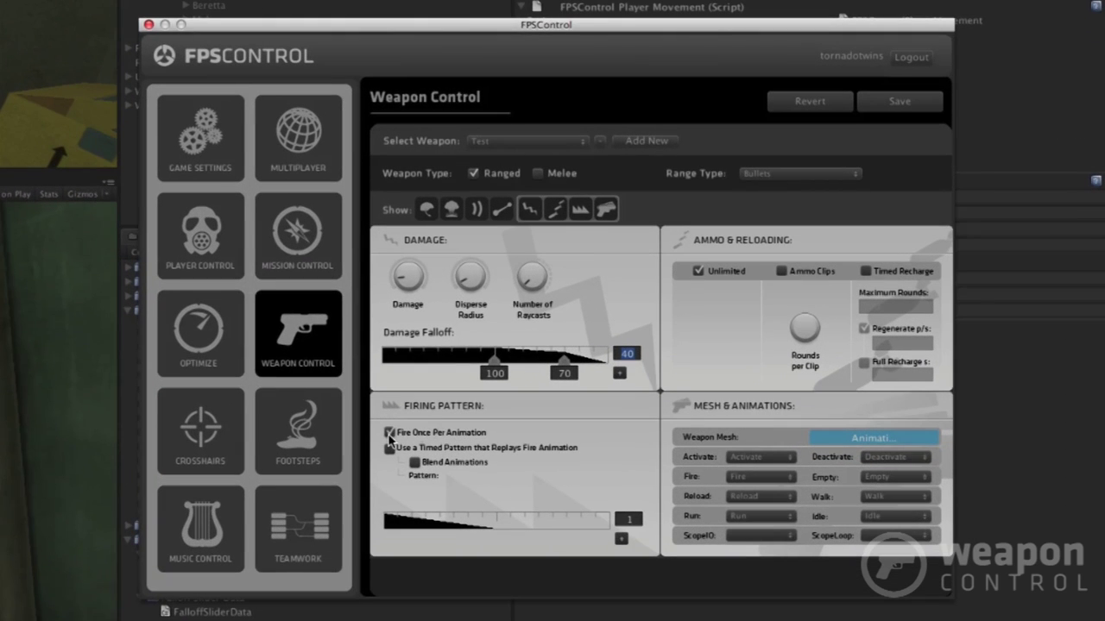
Switch the firing pattern to a timed pattern that replays the fire animation, and add two extra shots close to its start
left_click(389, 448)
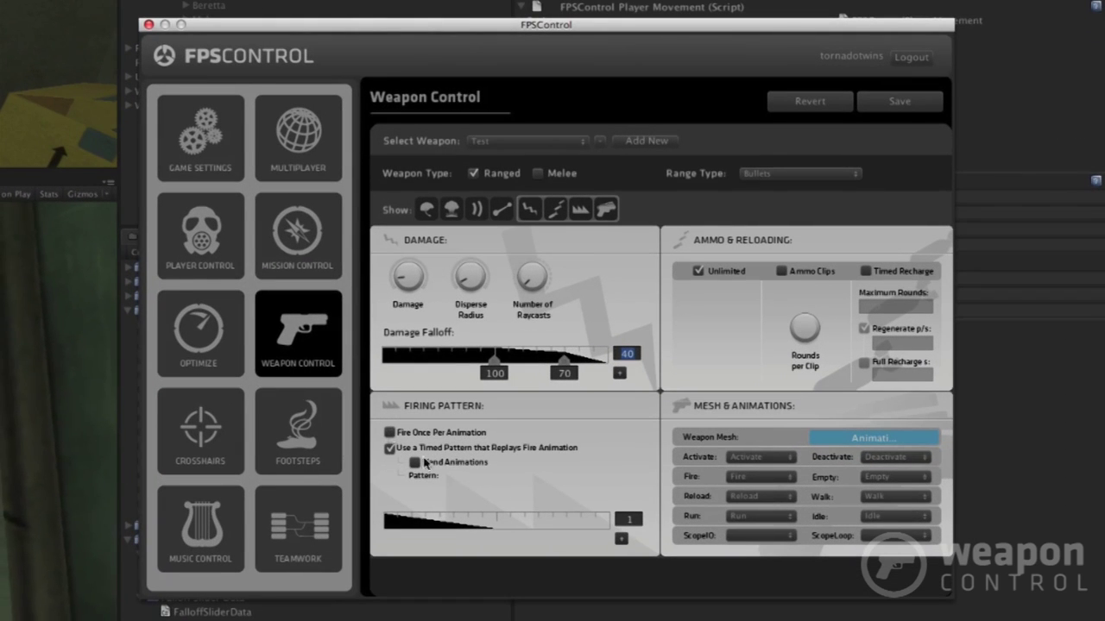
left_click(629, 520)
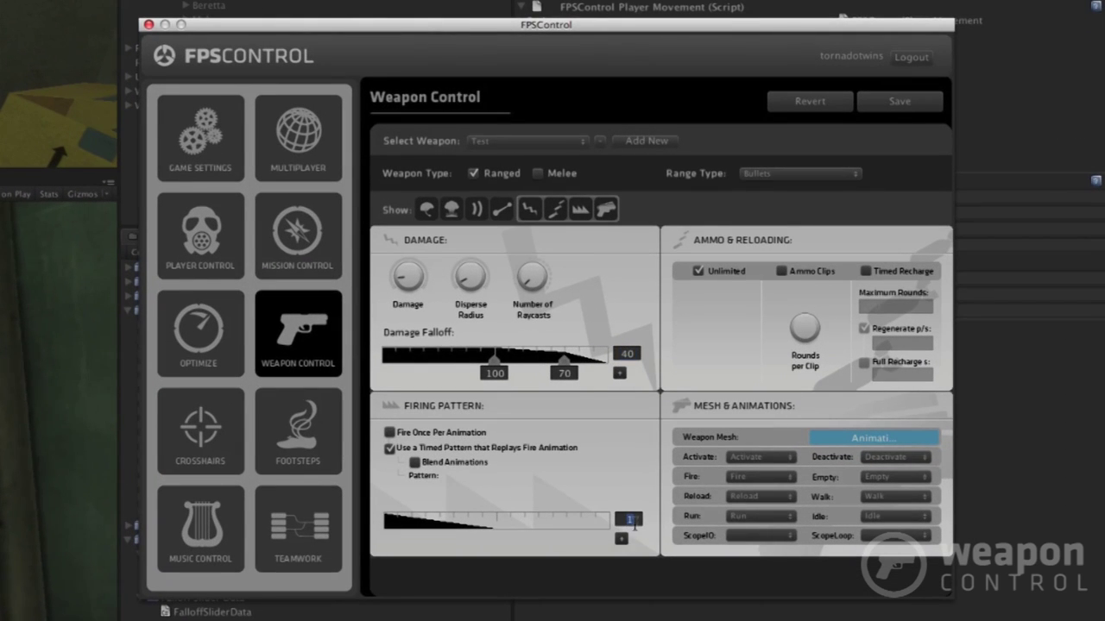
left_click(623, 540)
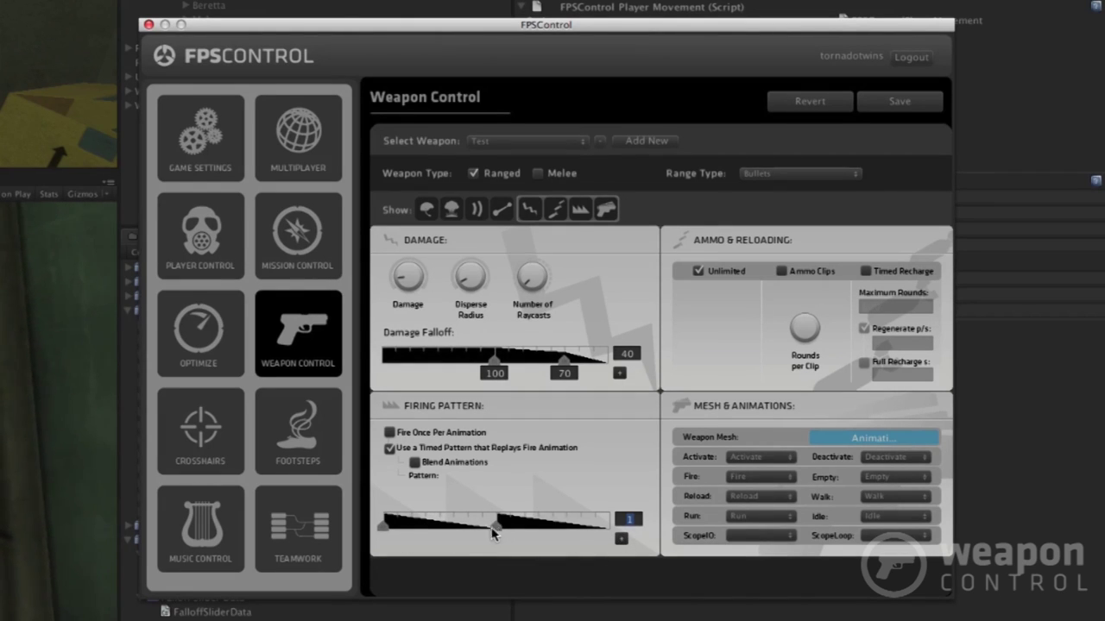
mouse_move(383, 527)
left_mouse_down()
mouse_move(423, 538)
mouse_move(408, 537)
left_mouse_up()
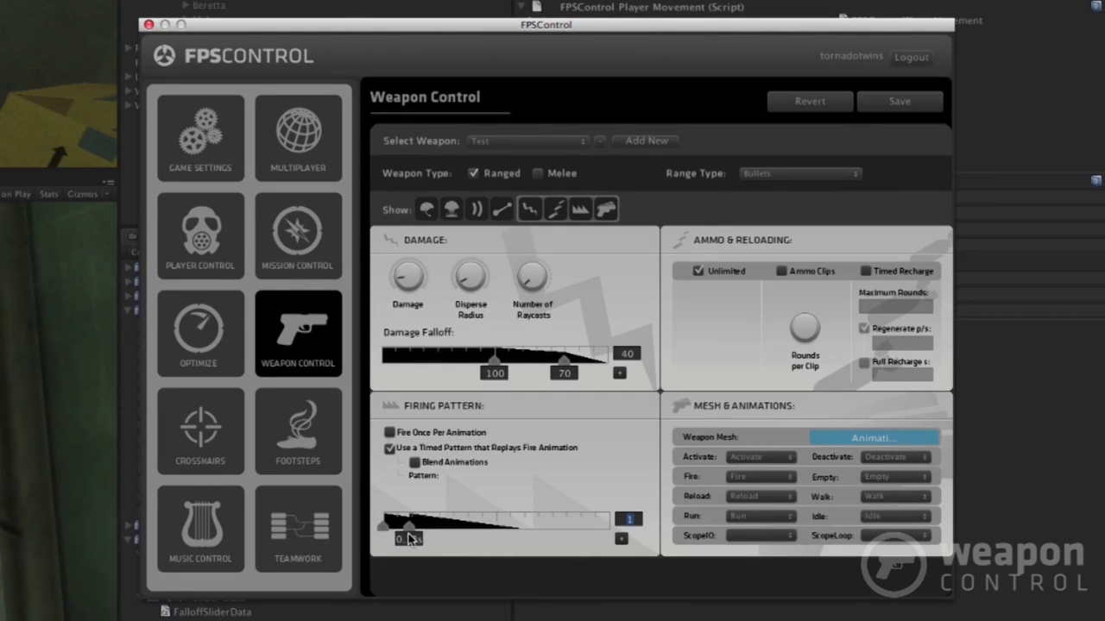
left_click(622, 540)
left_click_drag(494, 526, 437, 537)
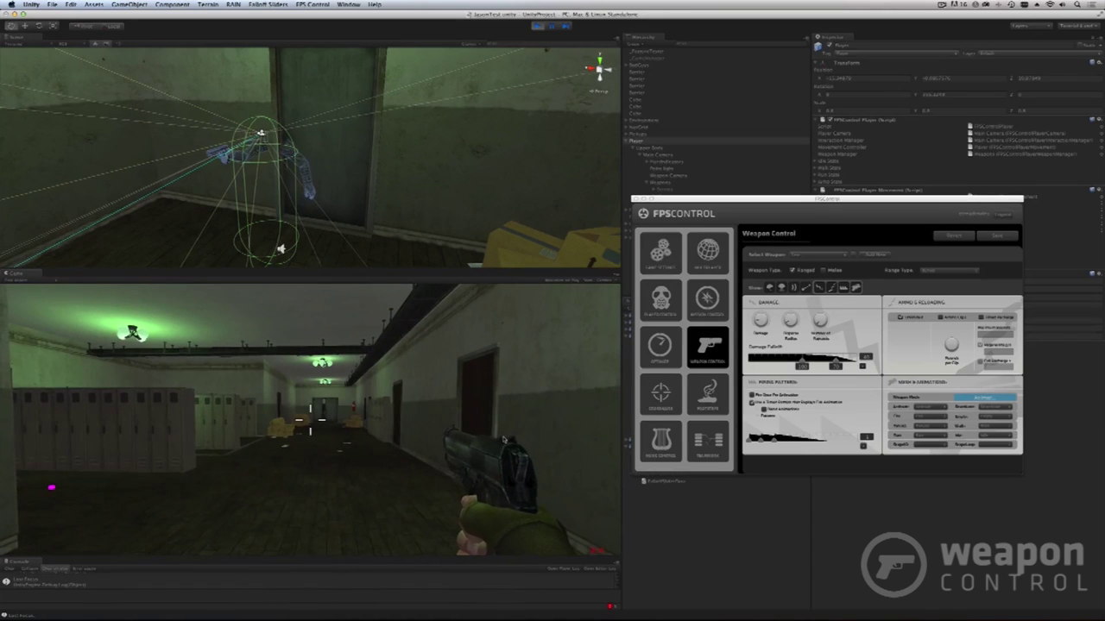
Test-fire the pistol in the running game to check the timed burst pattern
left_click(504, 438)
left_click(504, 439)
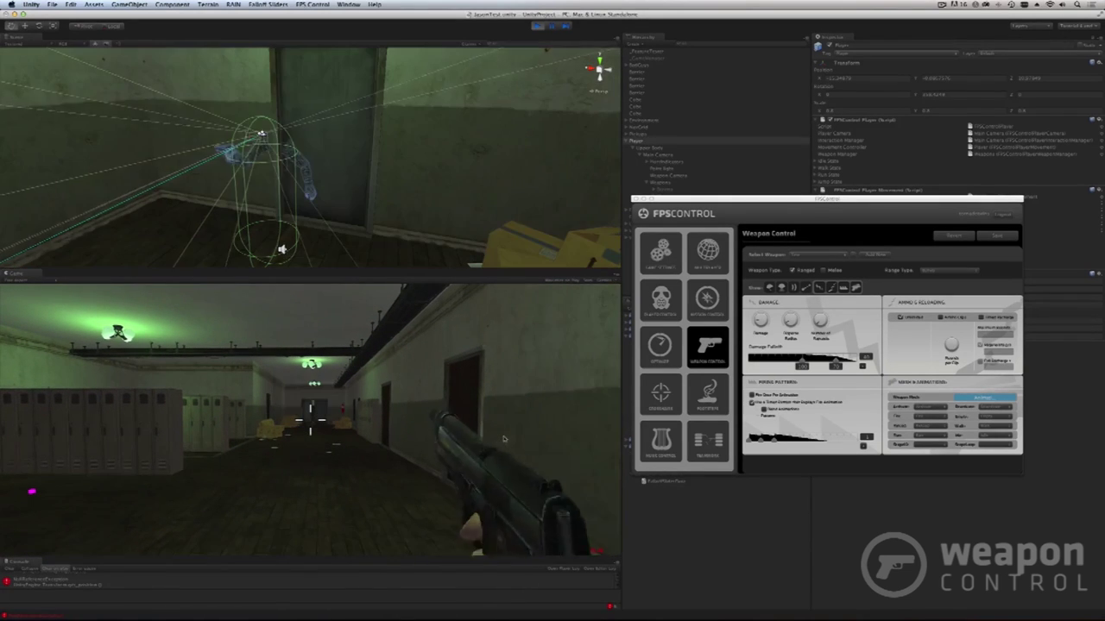
left_click(505, 440)
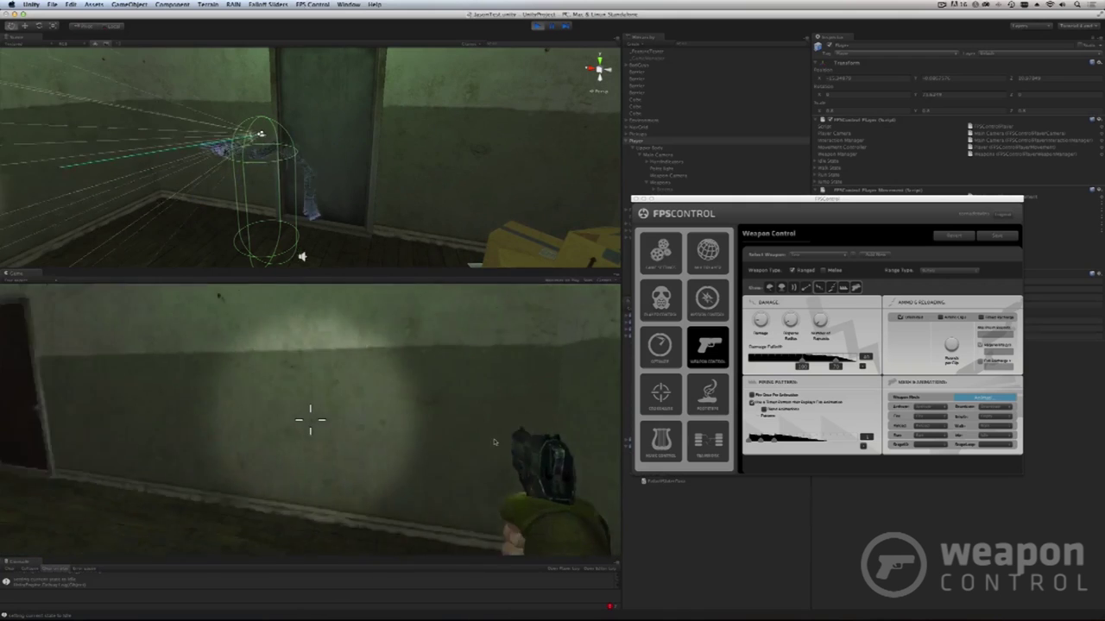
Swap to the melee weapon and swing it, return to the pistol, and stop play mode
key("2")
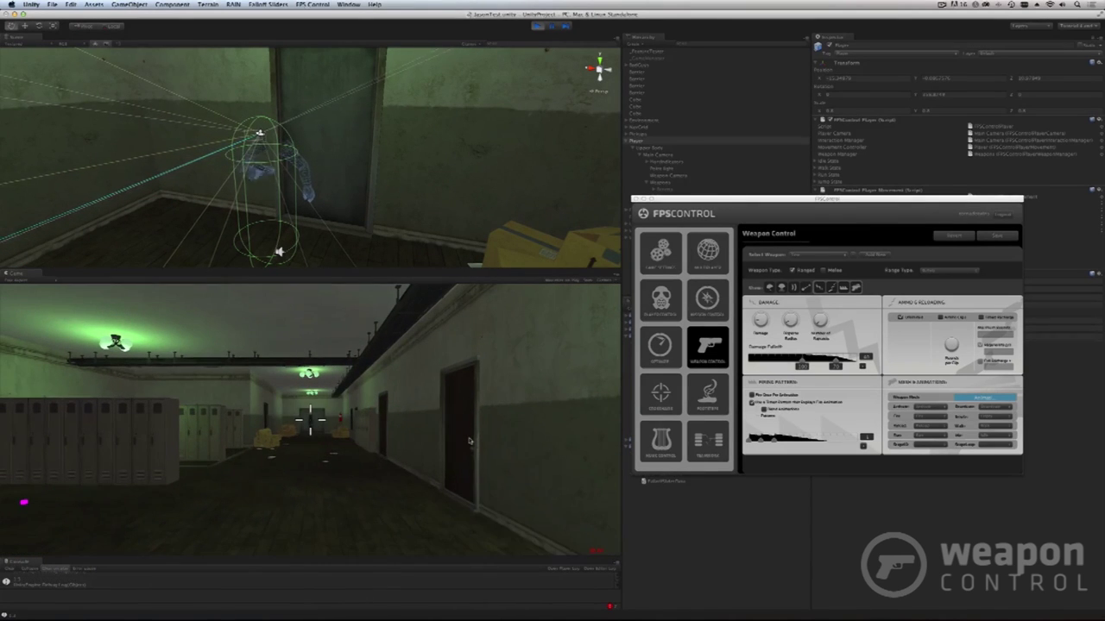
left_click(470, 441)
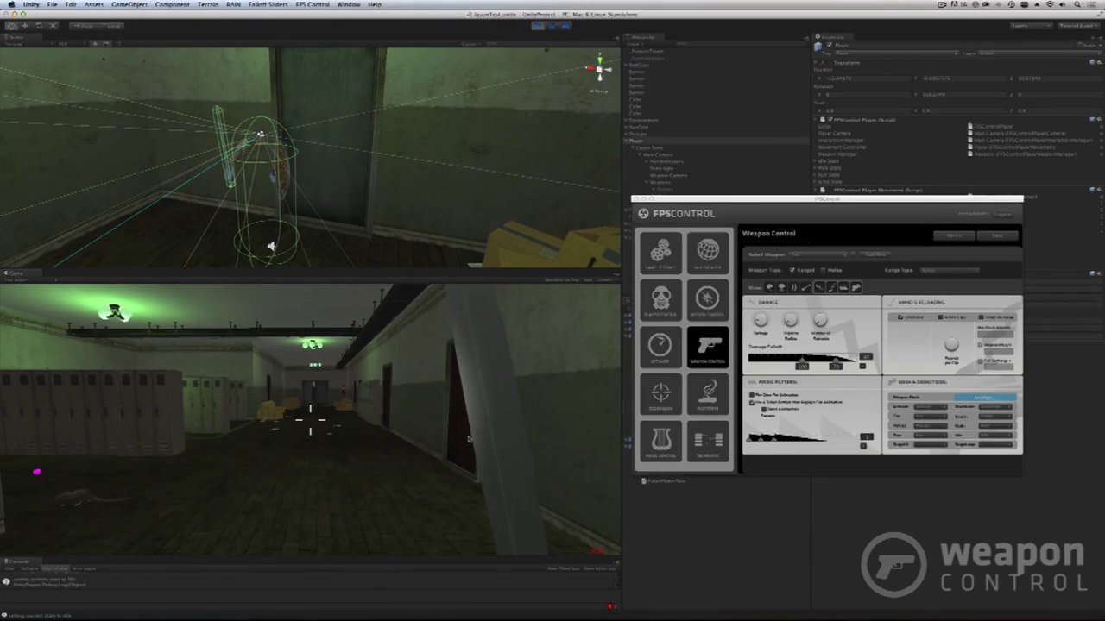
key("2")
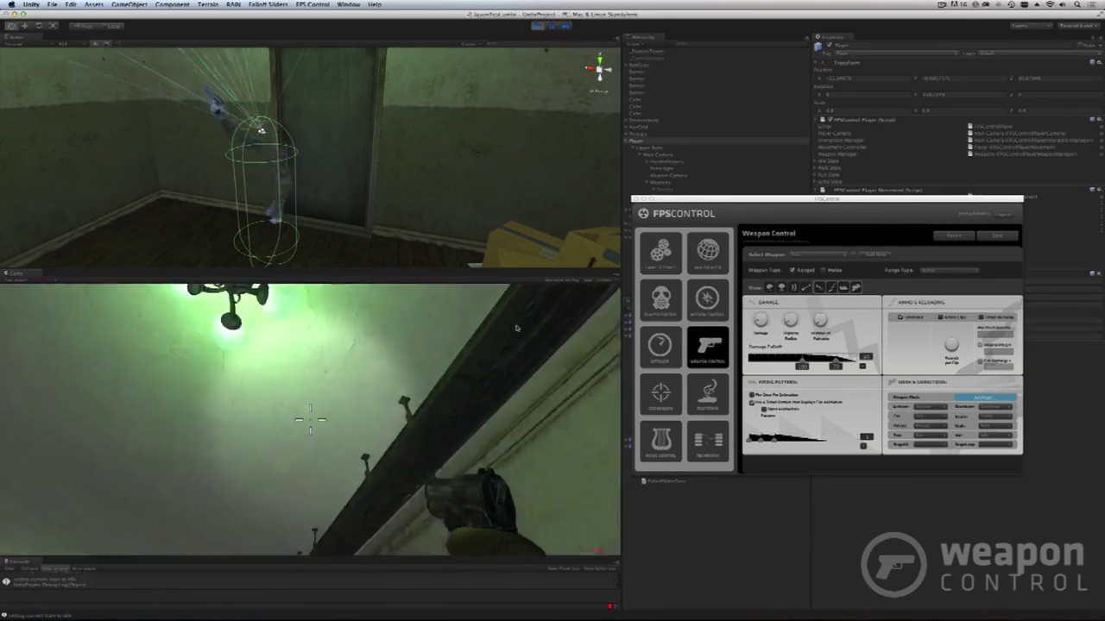
left_click(536, 27)
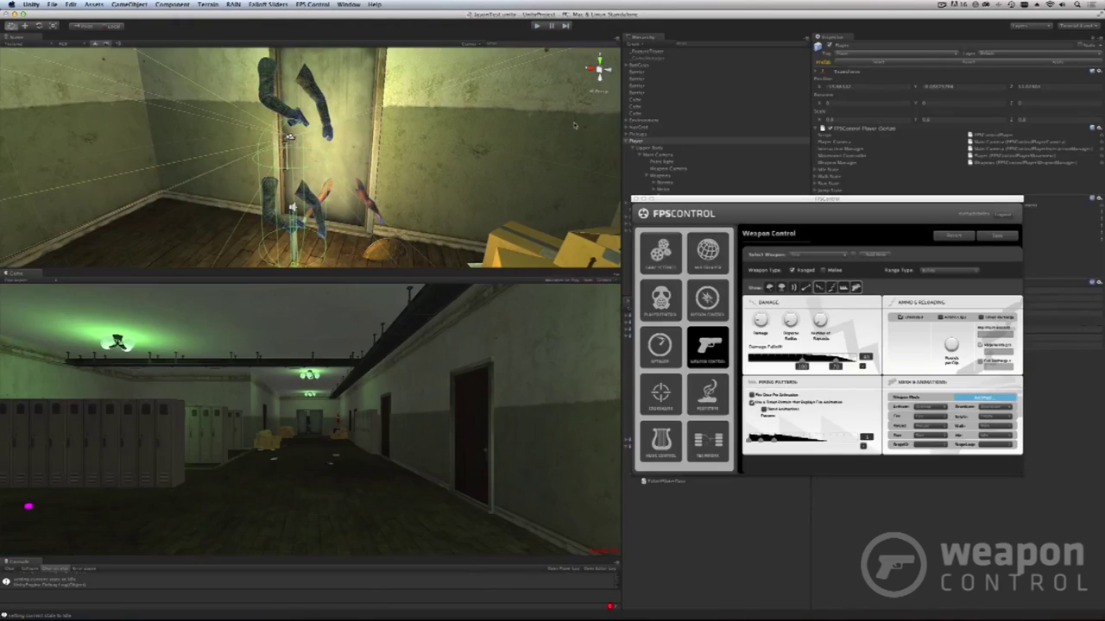